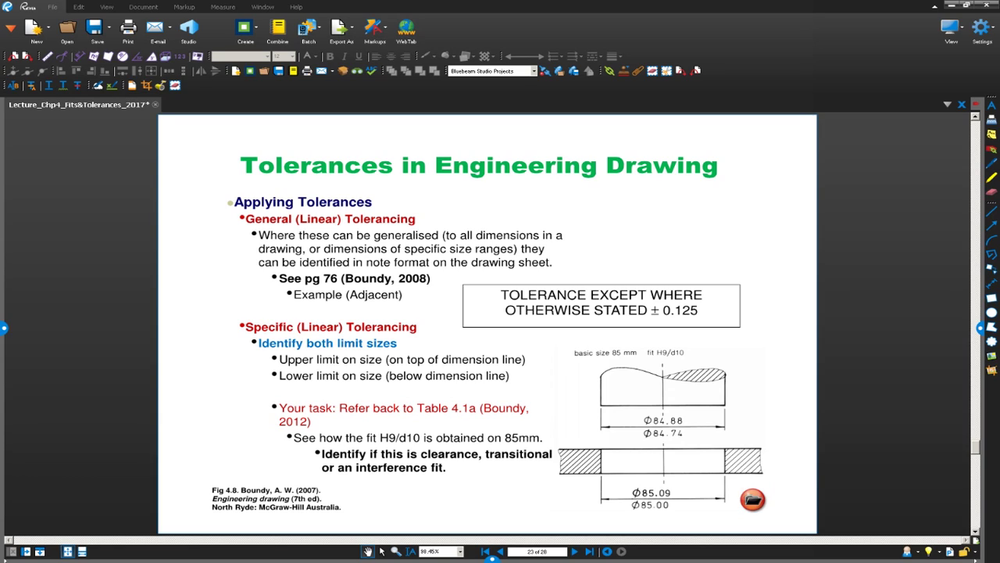
Underline 'fit H9', 'd10' and the 85 mm basic size in red in the drawing caption.
drag(650, 360, 664, 360)
drag(670, 359, 688, 360)
drag(604, 358, 633, 358)
Turn to page 24 and draw a red box around the 80 / 100 Basic size row.
key(Page_Down)
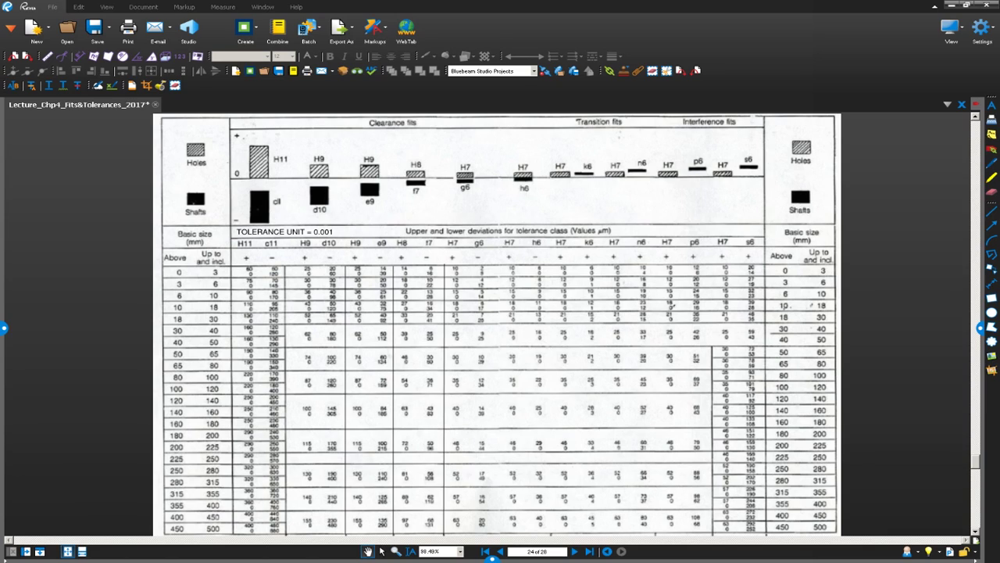
drag(161, 371, 229, 383)
Draw a long red box across the 80–100 mm row of deviation values.
drag(231, 371, 769, 393)
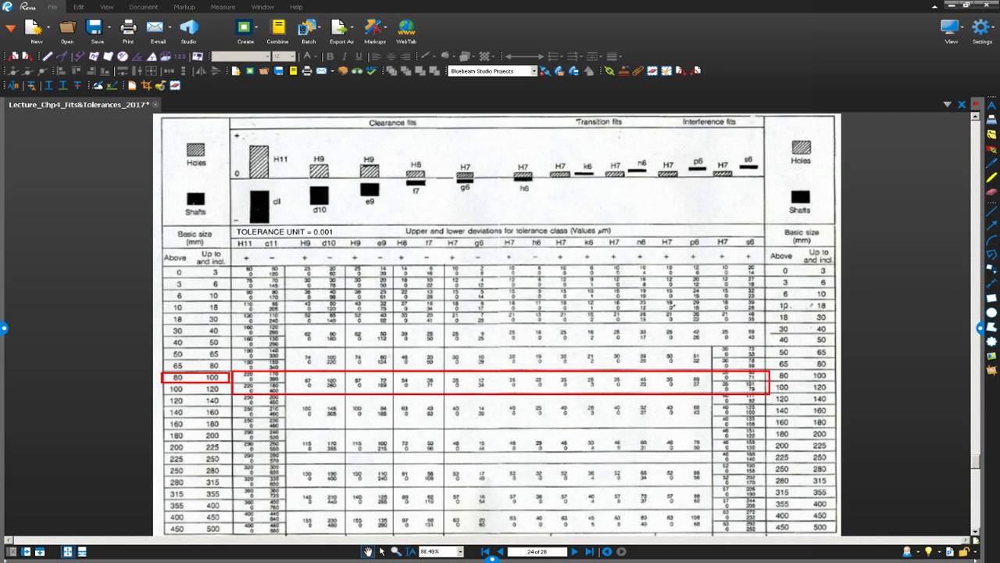
Box the H9 and d10 columns in red and highlight their 80–100 mm values in yellow.
drag(285, 237, 345, 534)
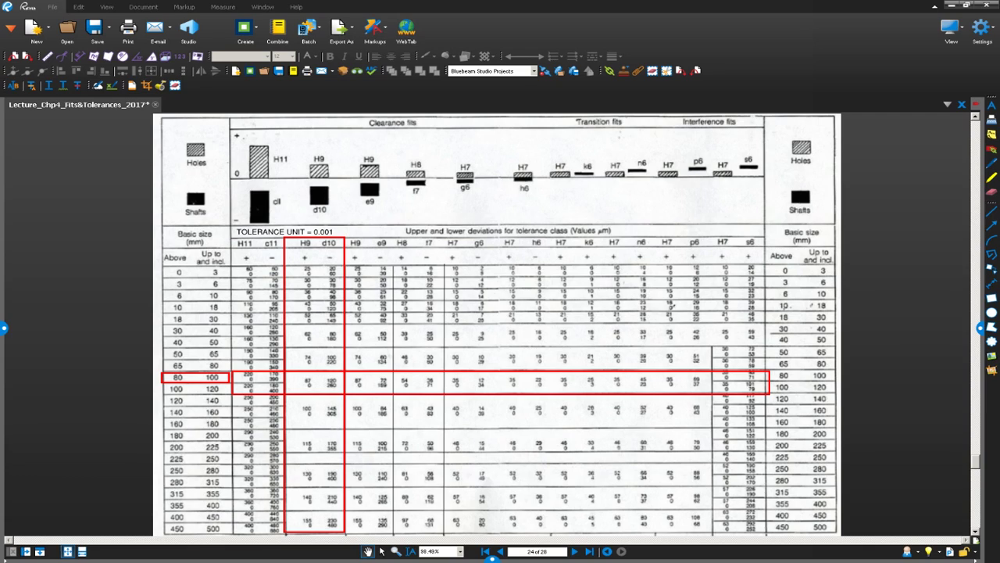
mouse_move(284, 373)
mouse_down()
mouse_move(344, 378)
mouse_move(288, 386)
mouse_move(342, 389)
mouse_up()
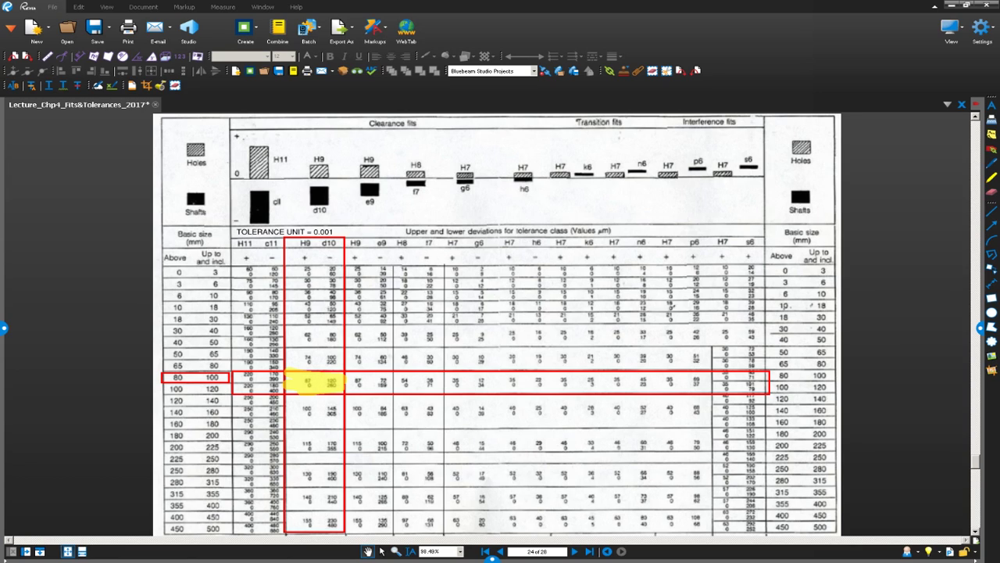
Go back to page 23, the Tolerances in Engineering Drawing slide.
key(Page_Up)
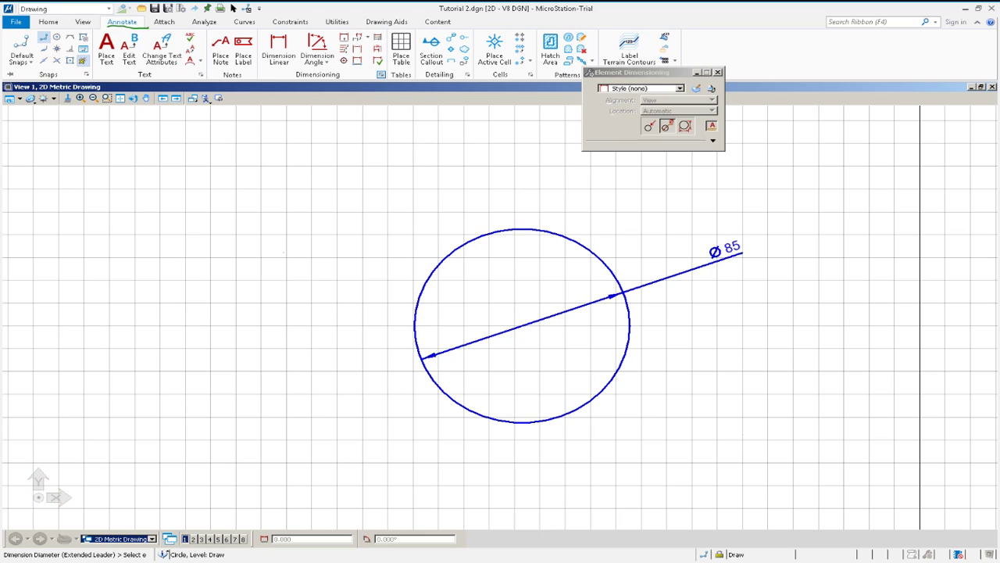
In Dimension Styles > Geometry, enable tolerance and set its type to Plus/Minus.
click(381, 74)
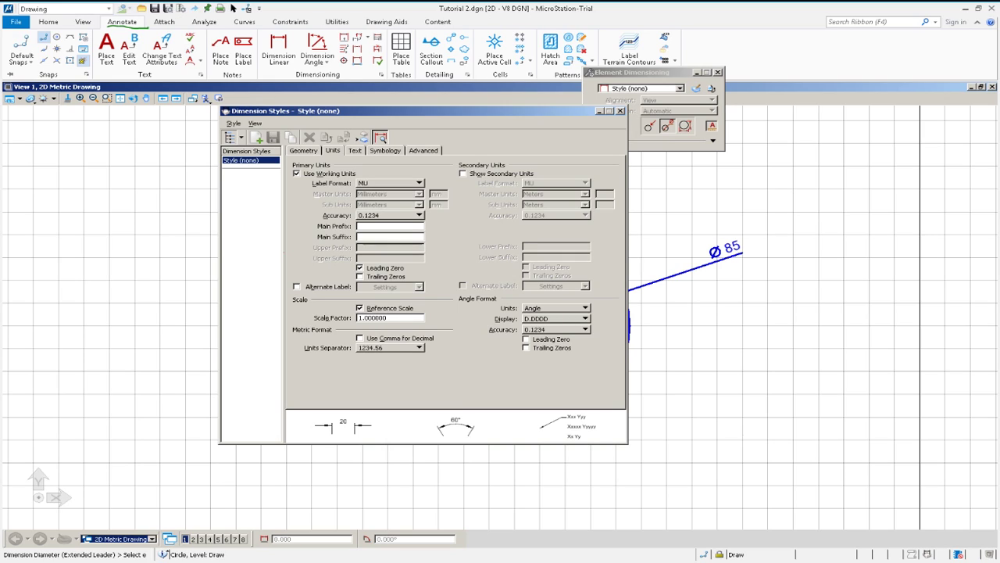
click(303, 150)
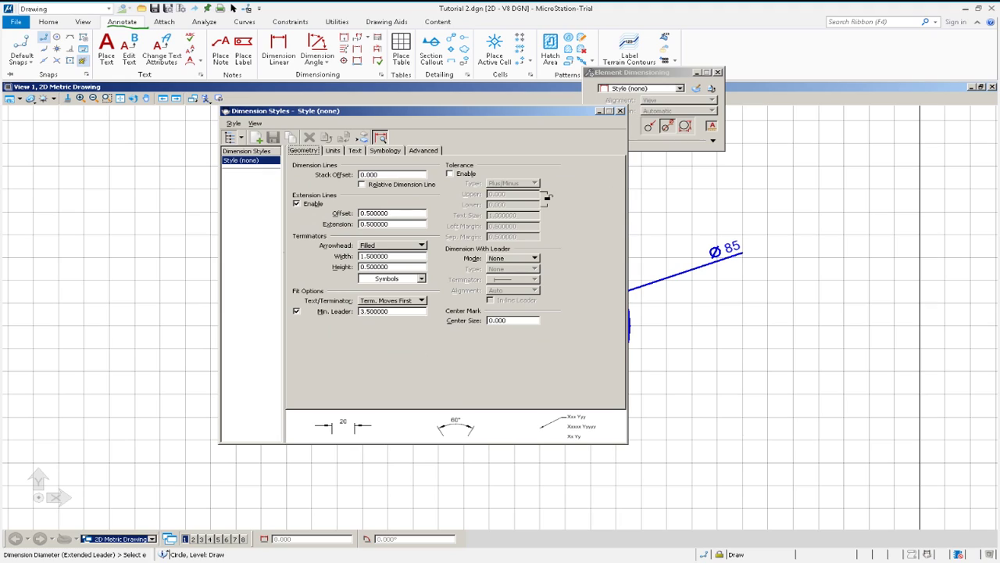
click(451, 173)
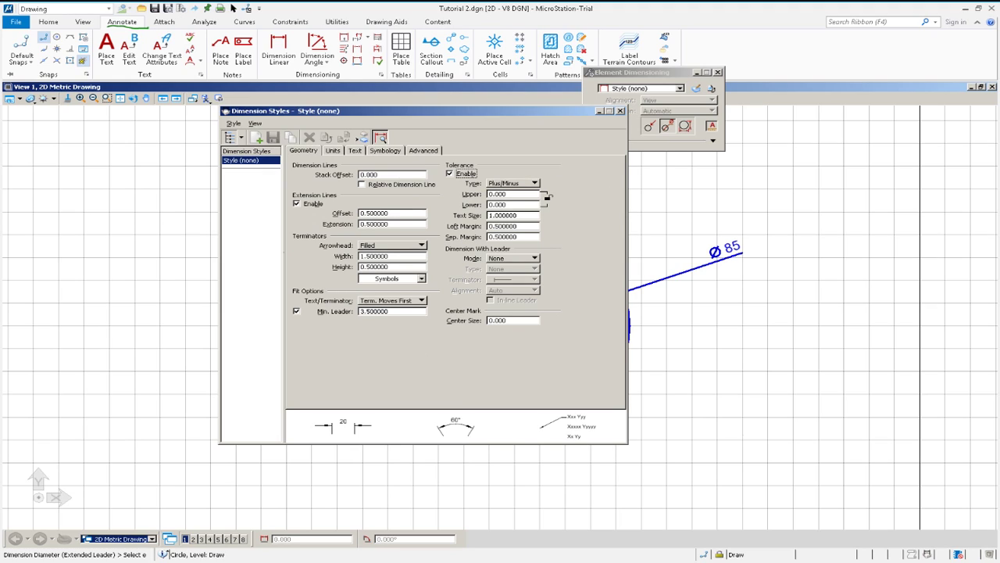
click(513, 183)
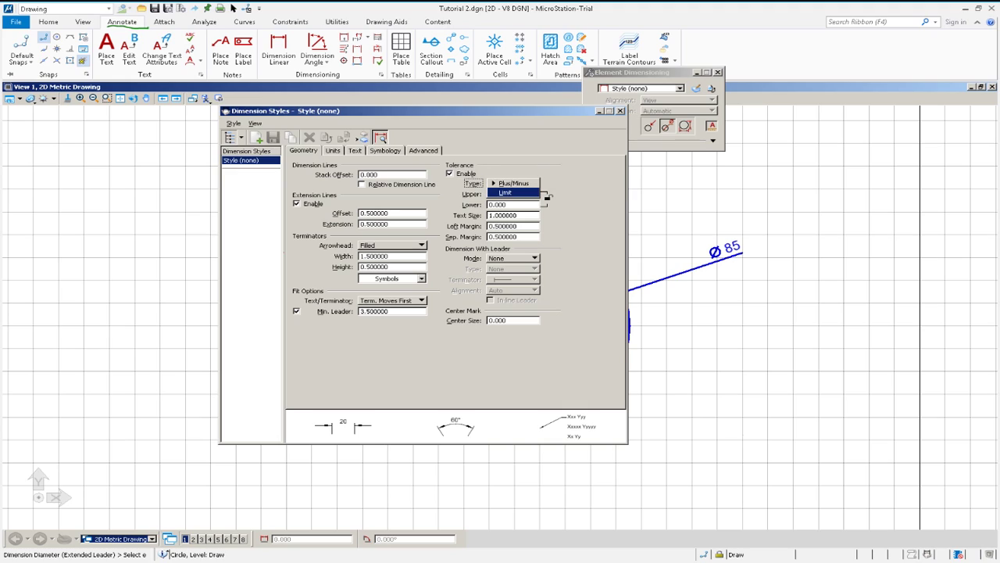
key(Up)
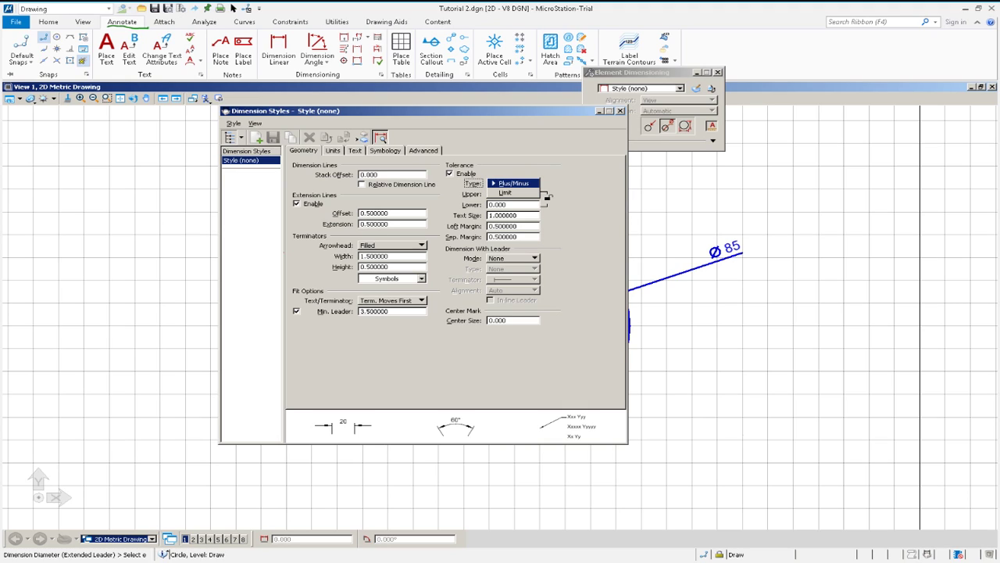
key(Down)
key(Up)
key(Down)
key(Up)
key(Return)
Set the upper tolerance to 0.087, keeping the lower tolerance at 0.000.
click(508, 204)
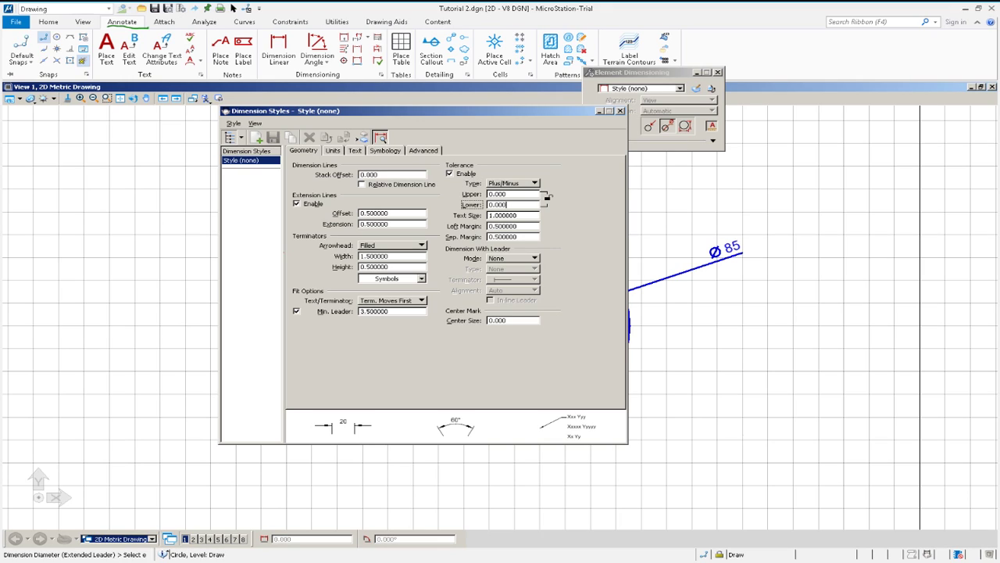
key(Home)
key(shift+Right)
key(shift+End)
key(shift+Tab)
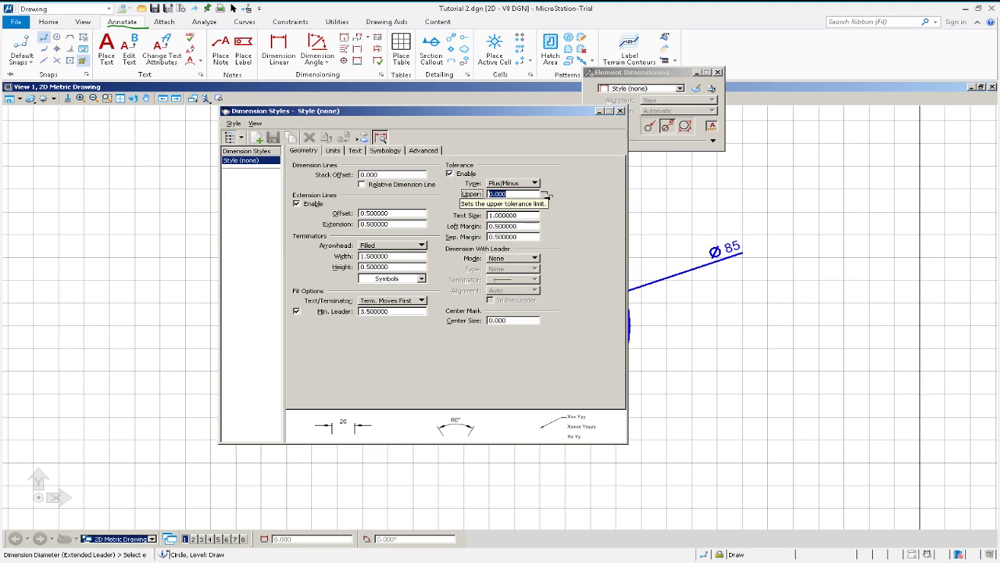
text(0.087)
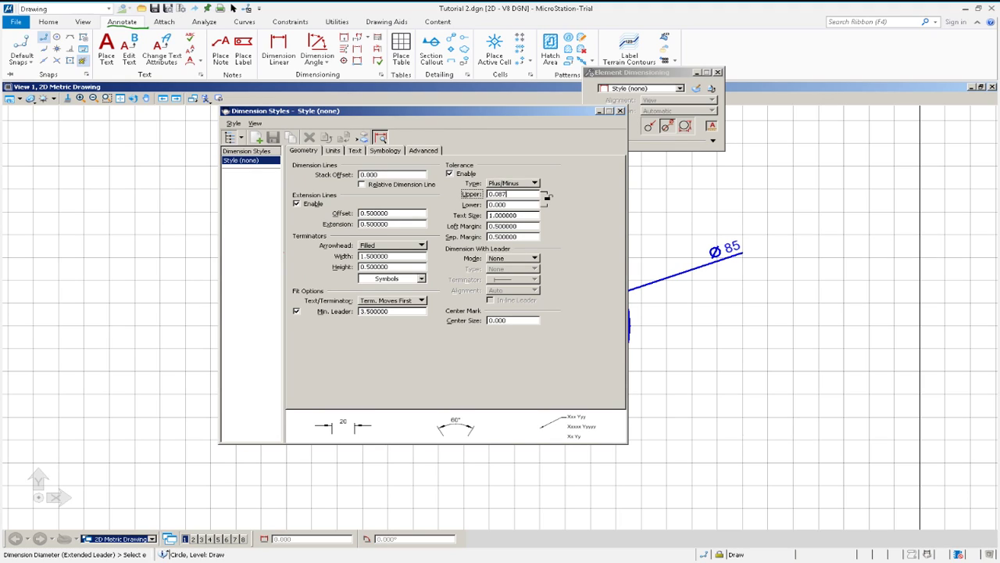
Place a second Ø85 diameter dimension with +0.087/0 tolerance beside the circle.
click(620, 110)
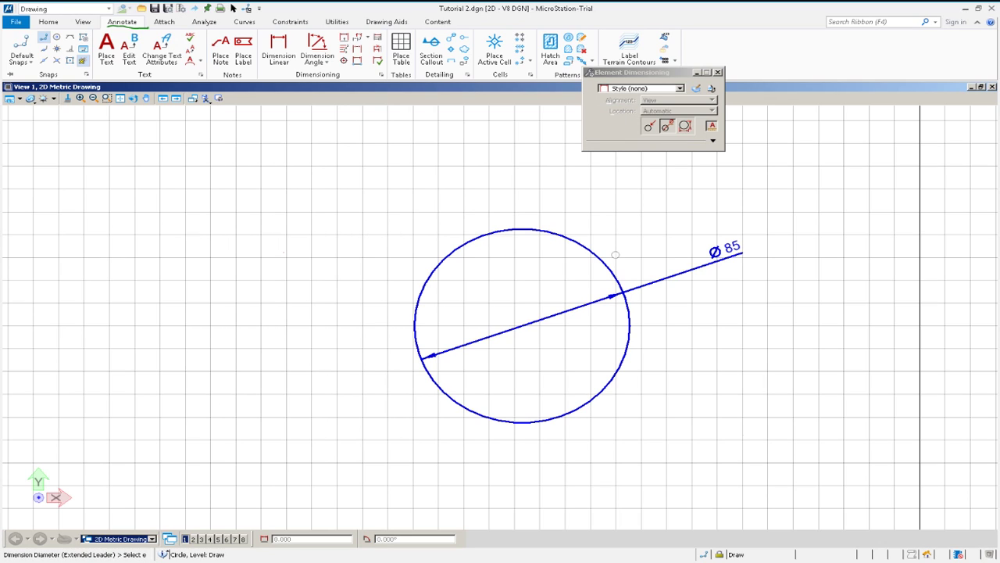
click(623, 275)
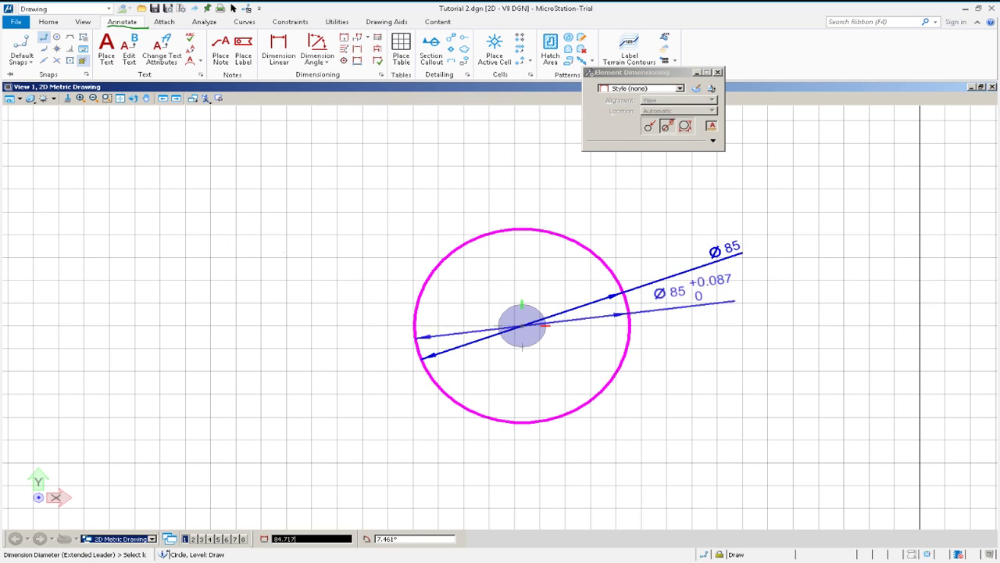
click(775, 305)
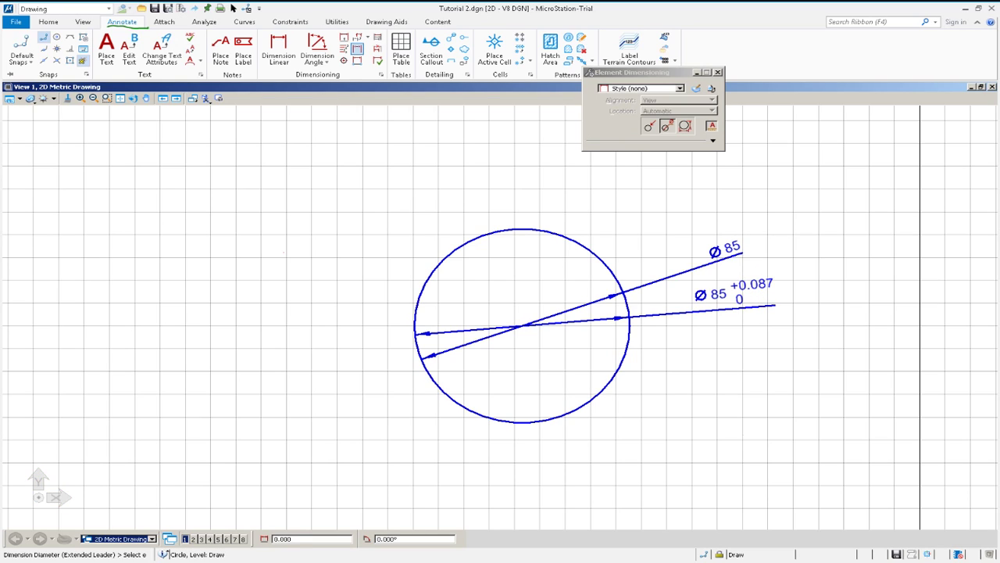
Switch the dimension style's tolerance type from Plus/Minus to Limit.
click(381, 74)
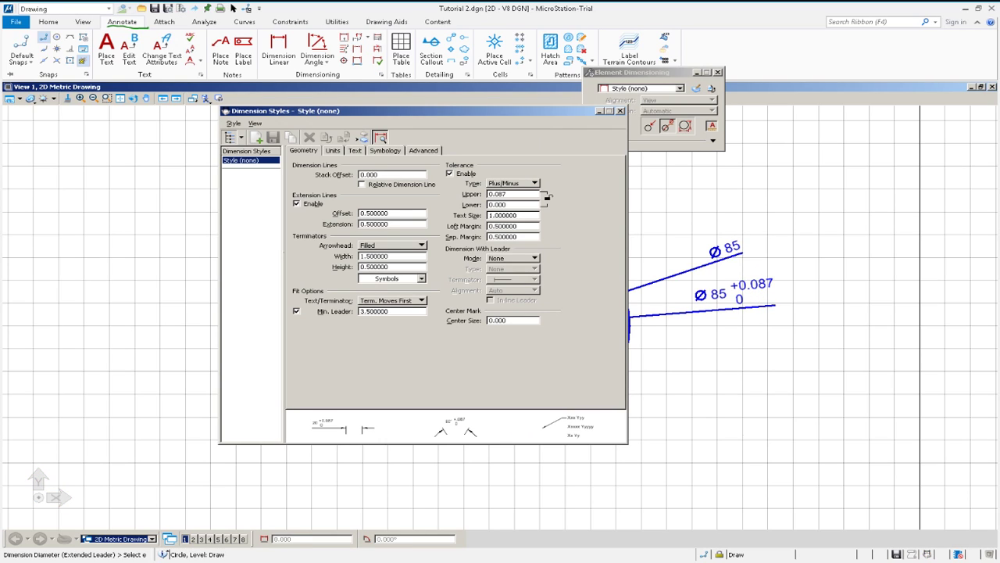
click(513, 183)
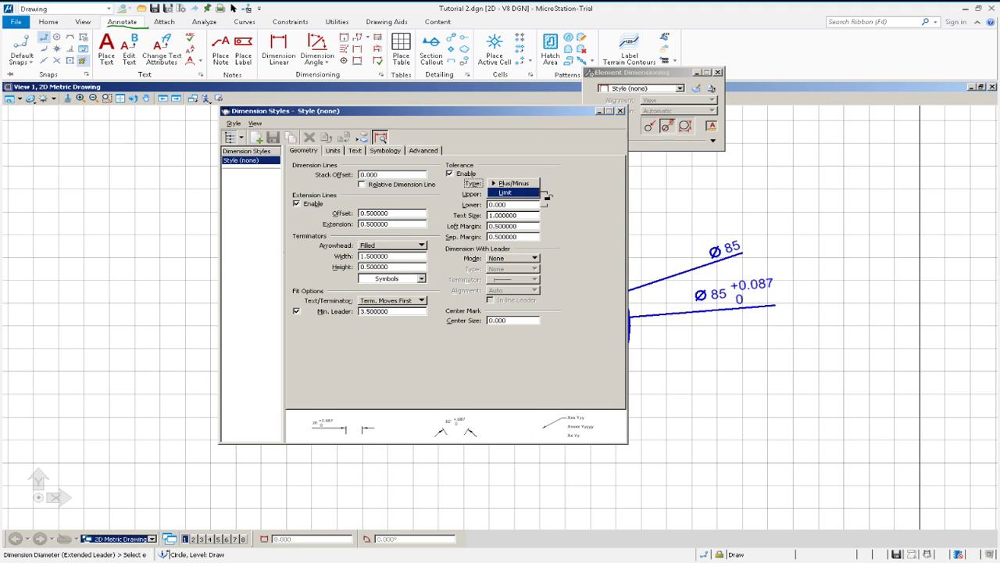
key(Return)
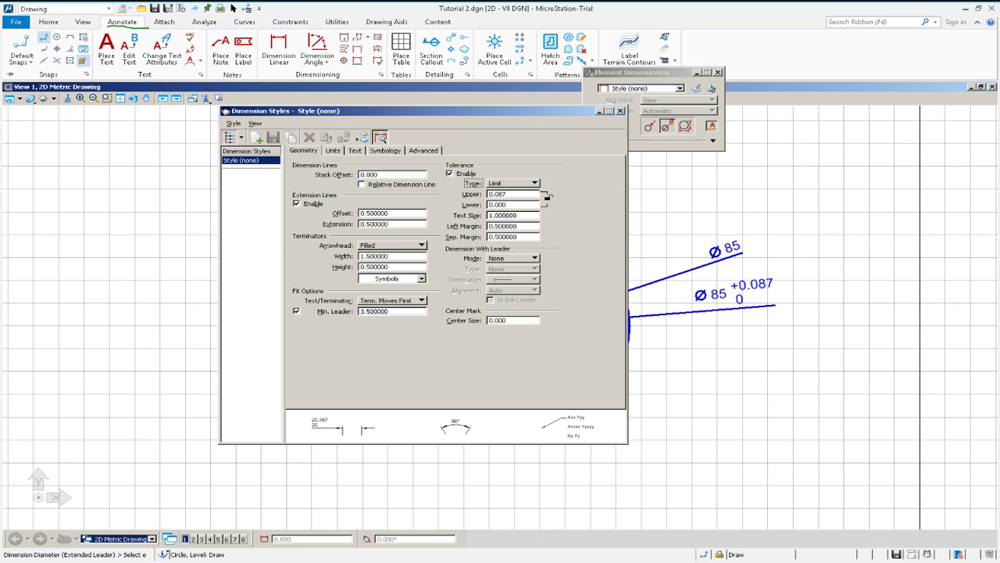
click(621, 110)
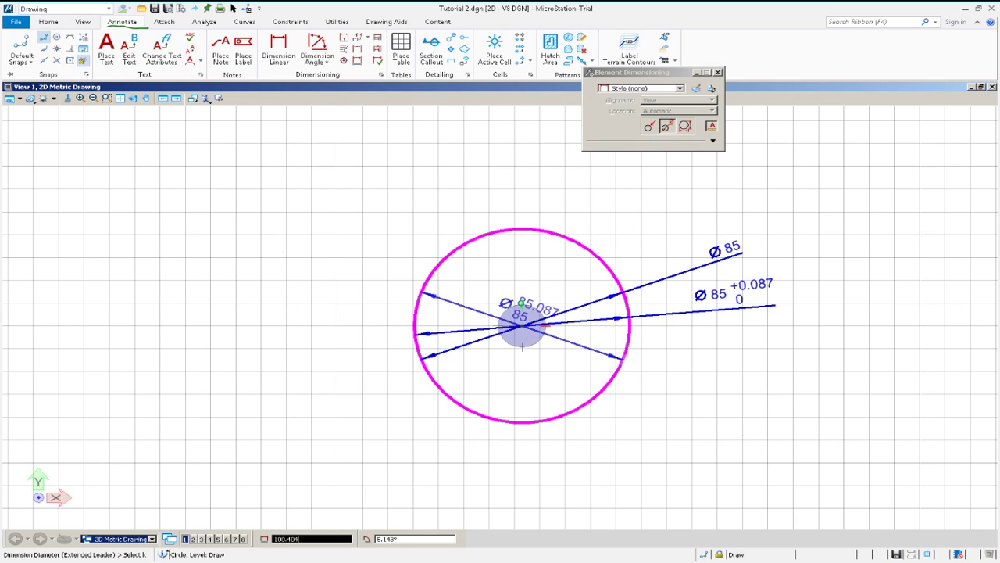
Place the third diameter dimension, reading Ø85.087/85, below the other dimensions.
click(752, 364)
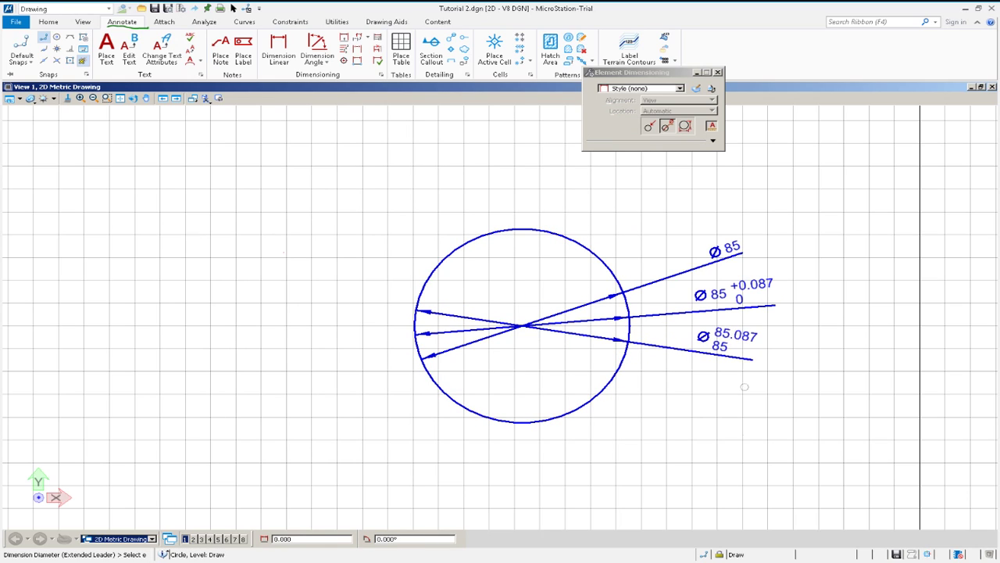